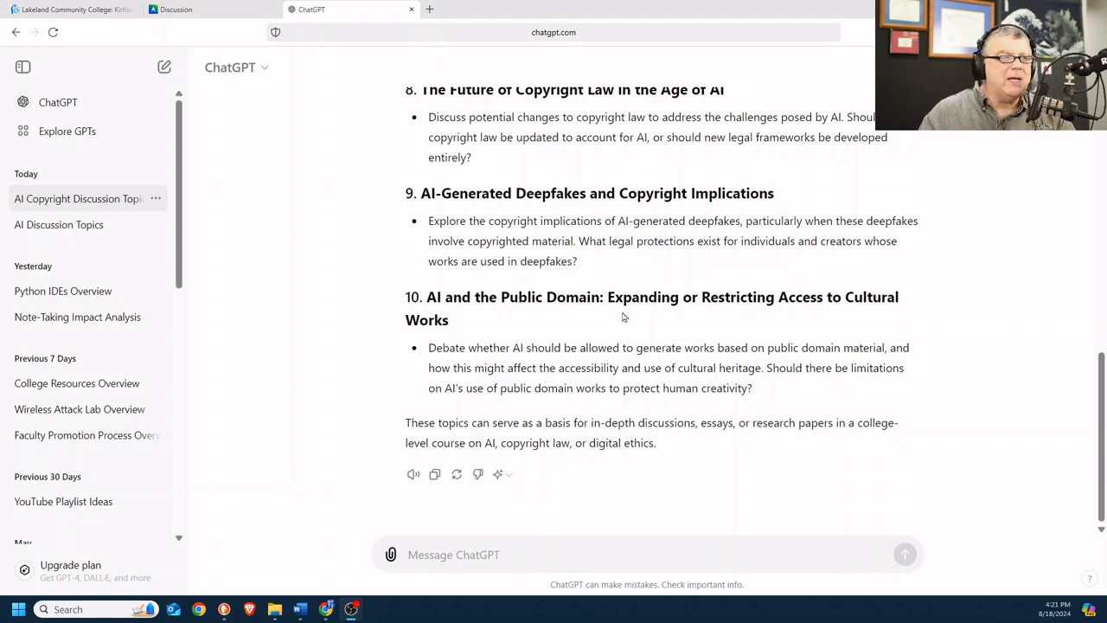
- Review the ten college-level discussion topics on AI and copyright in the ChatGPT response
scroll(657, 346, "up", 15)
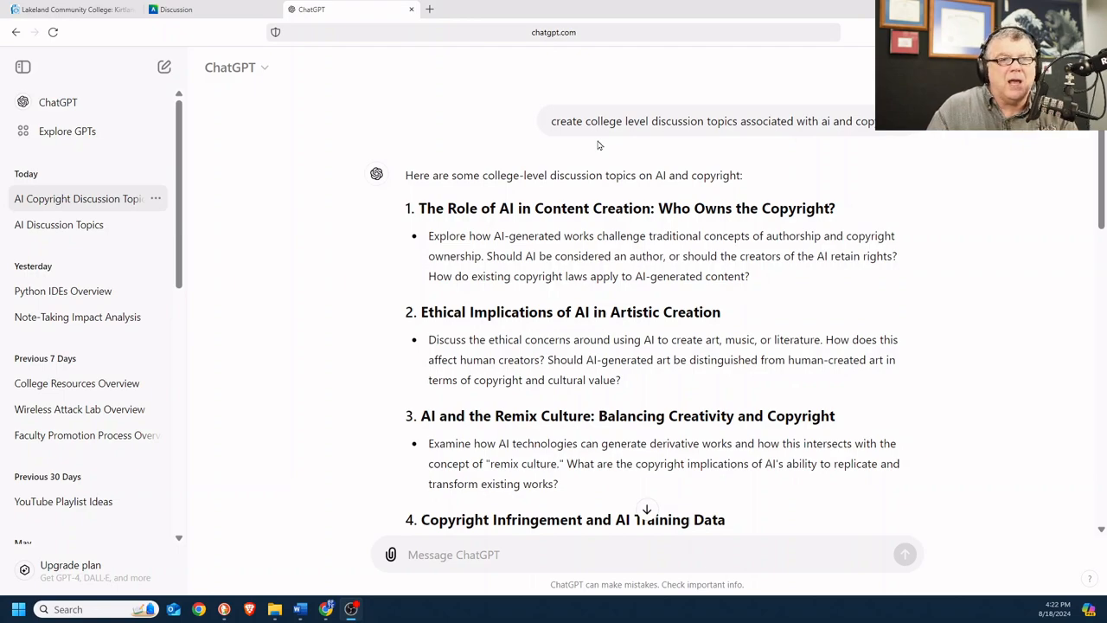
scroll(748, 308, "down", 10)
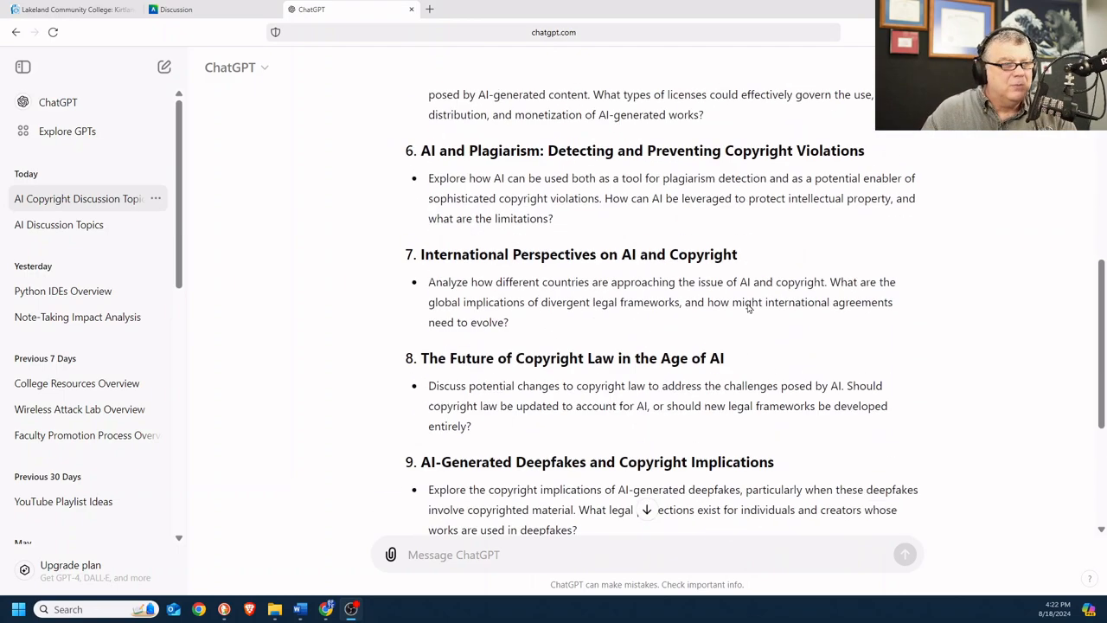
scroll(964, 203, "up", 10)
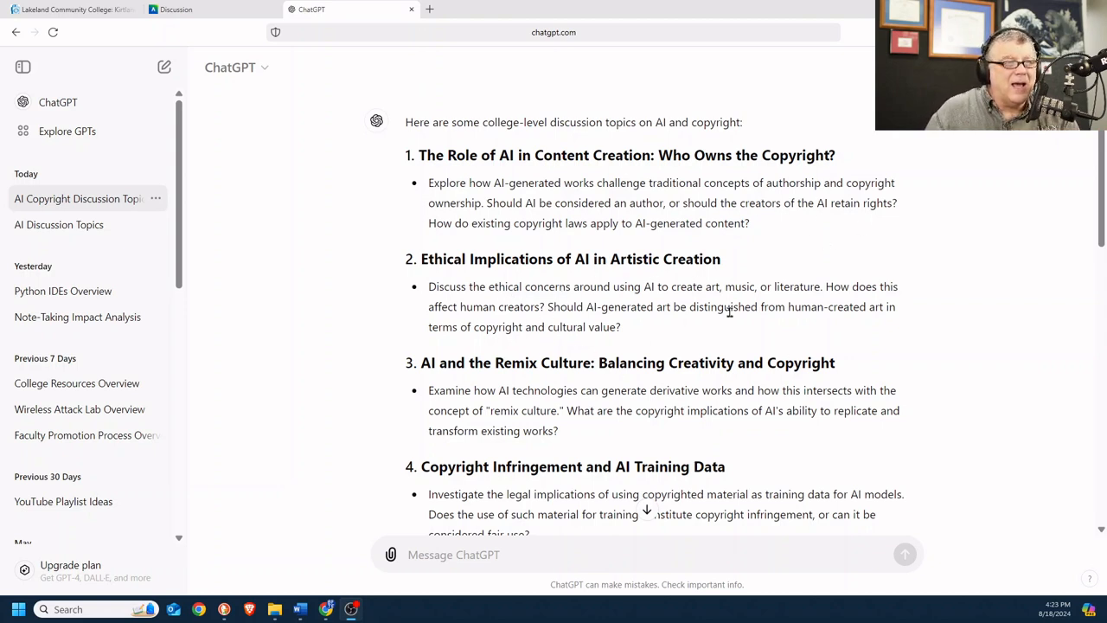
scroll(864, 350, "up", 1)
scroll(872, 371, "down", 3)
scroll(874, 380, "down", 6)
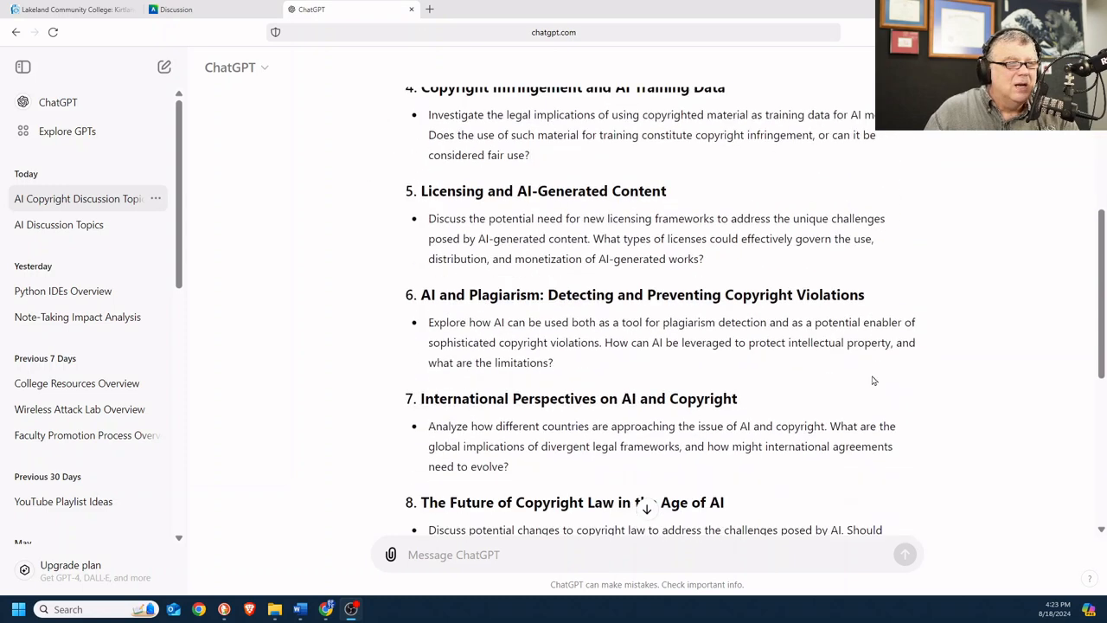
scroll(873, 380, "down", 2)
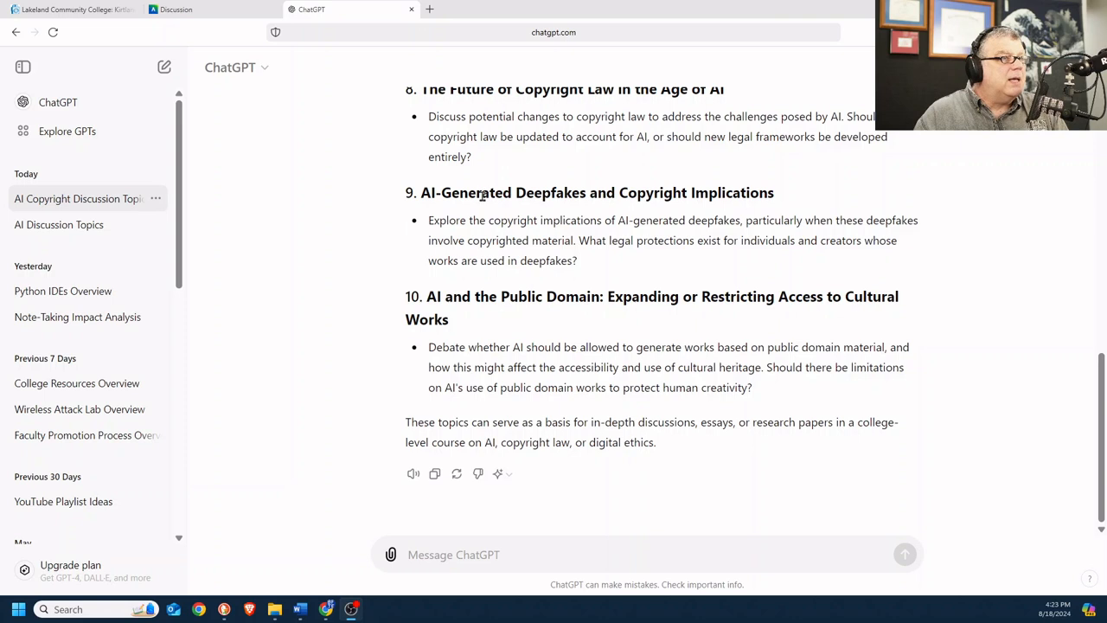
- Copy the ChatGPT topic title "AI-Generated Deepfakes and Copyright Implications" and use it as the title of the new Blackboard discussion
left_click_drag(423, 192, 775, 198)
key("ctrl+c")
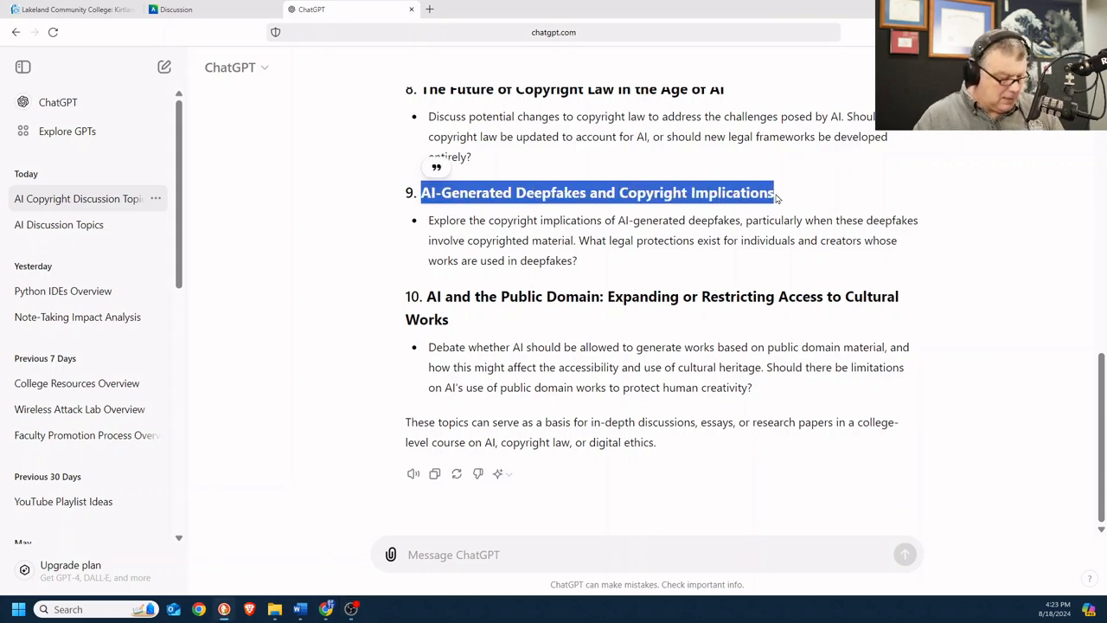
left_click(216, 10)
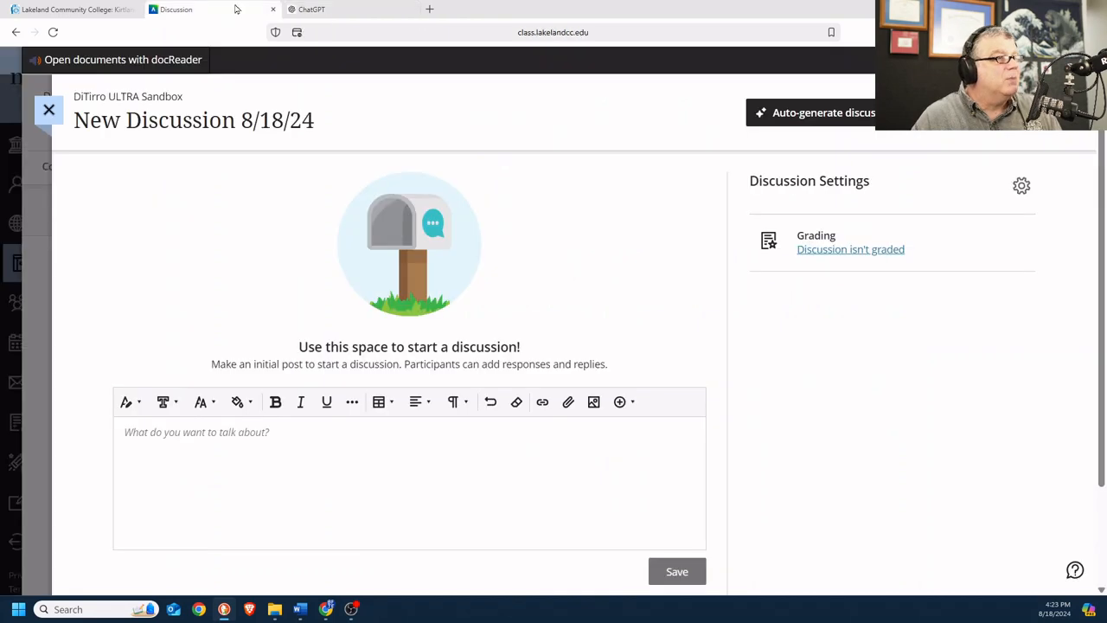
left_click(281, 119)
triple_click(281, 121)
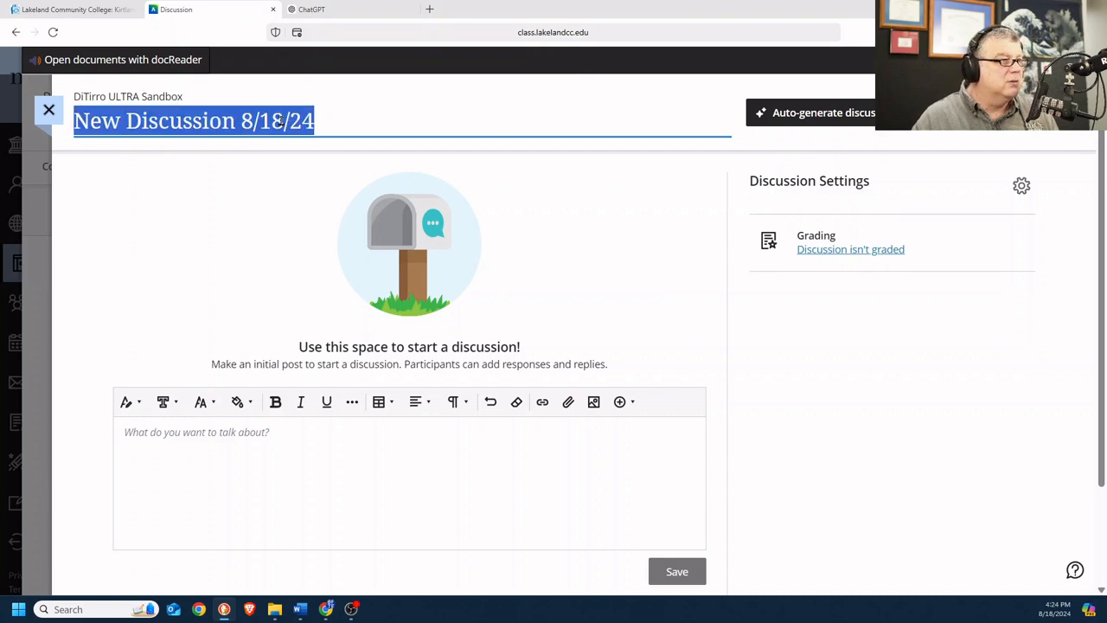
key("ctrl+v")
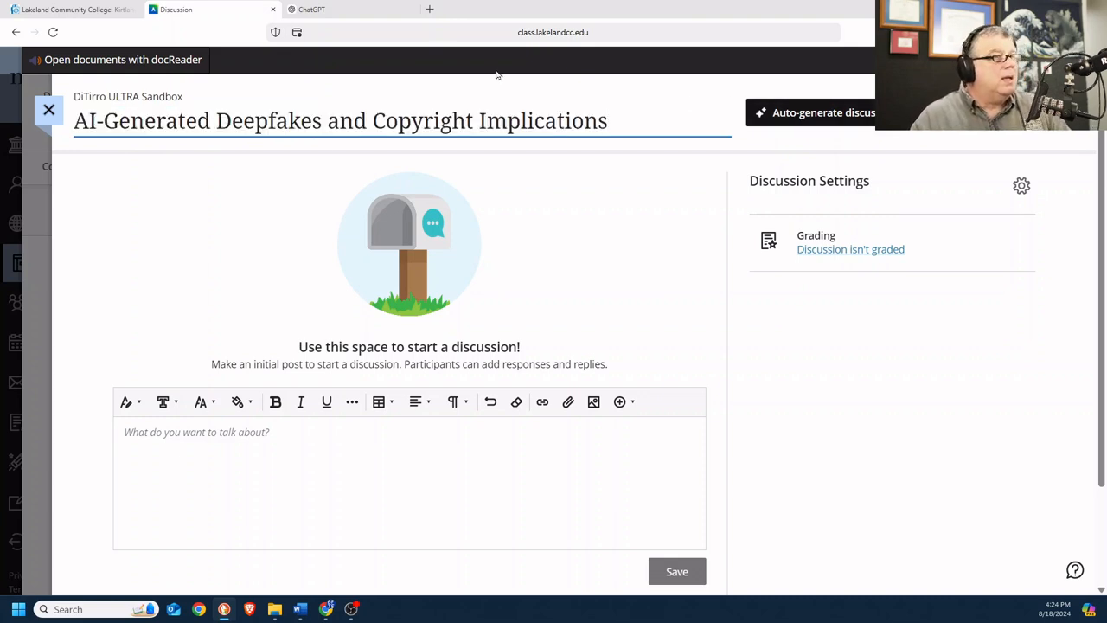
- Copy the description under topic 9 in ChatGPT and paste it into the Blackboard discussion's initial post
left_click(365, 8)
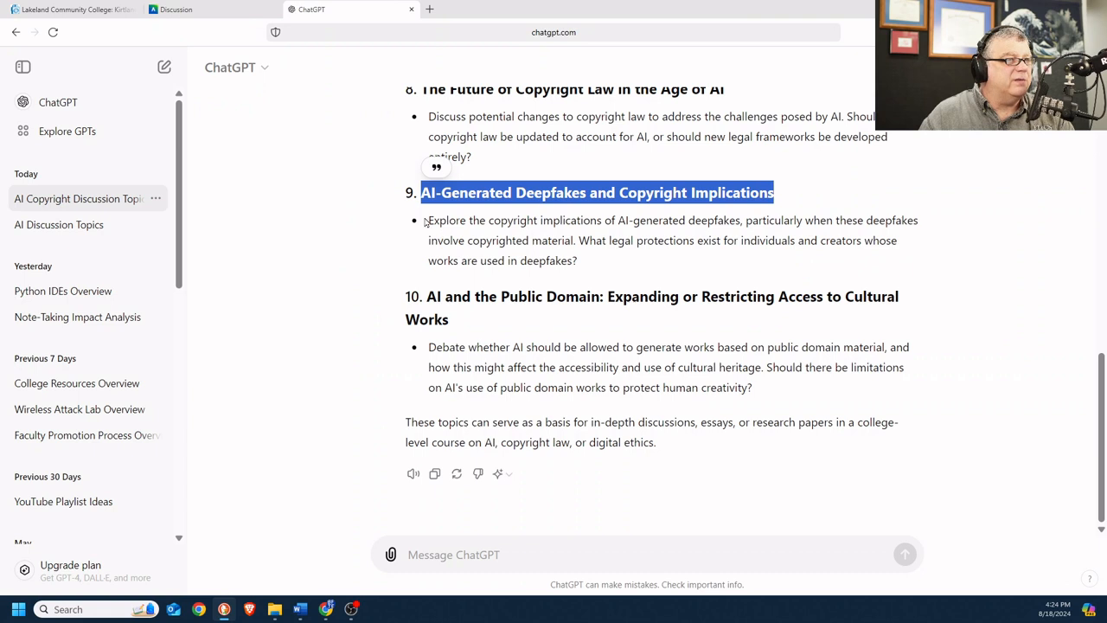
left_click_drag(425, 222, 591, 270)
key("ctrl+c")
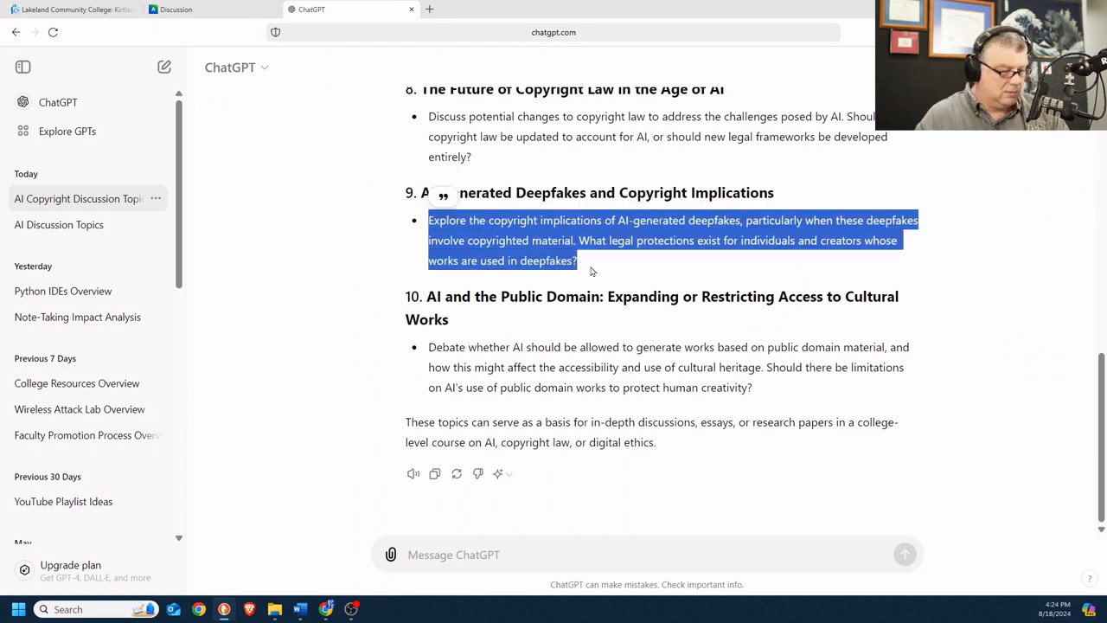
left_click(160, 11)
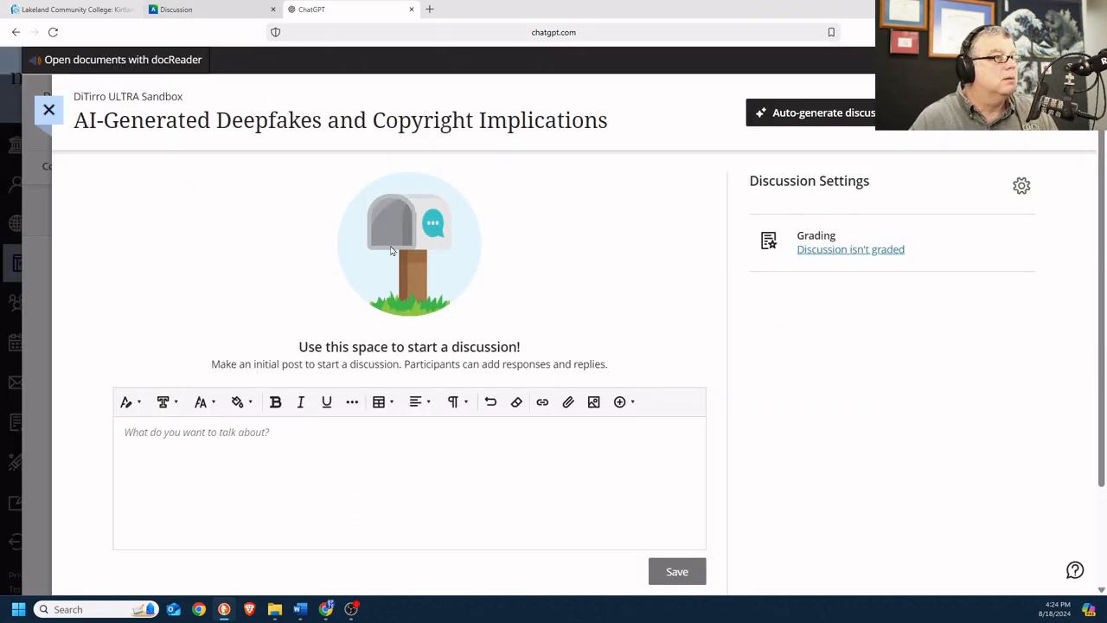
left_click(345, 433)
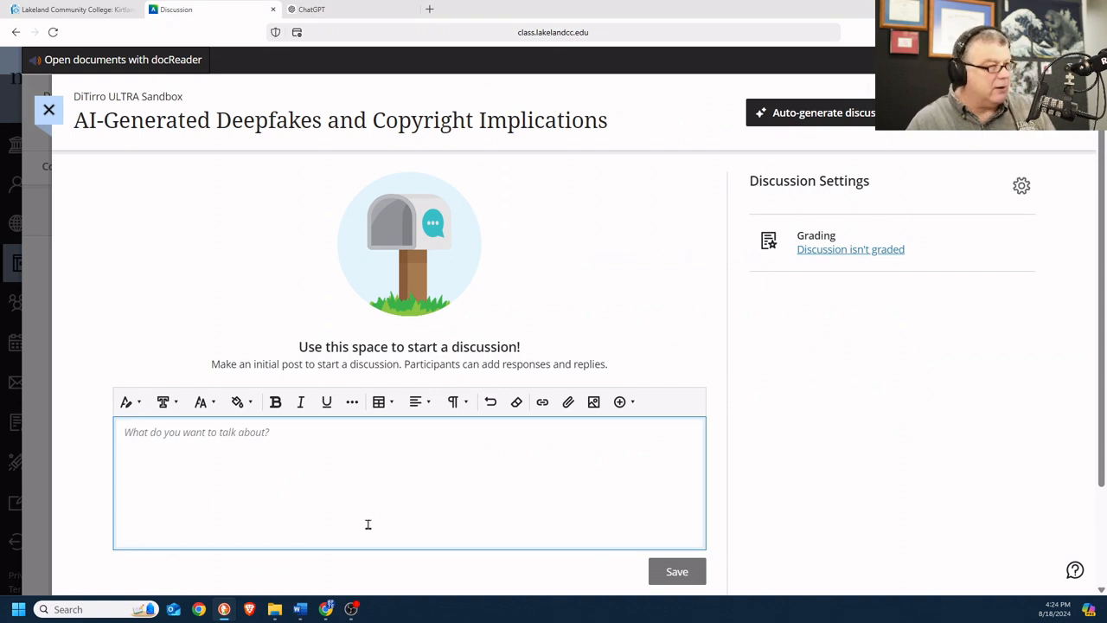
key("ctrl+v")
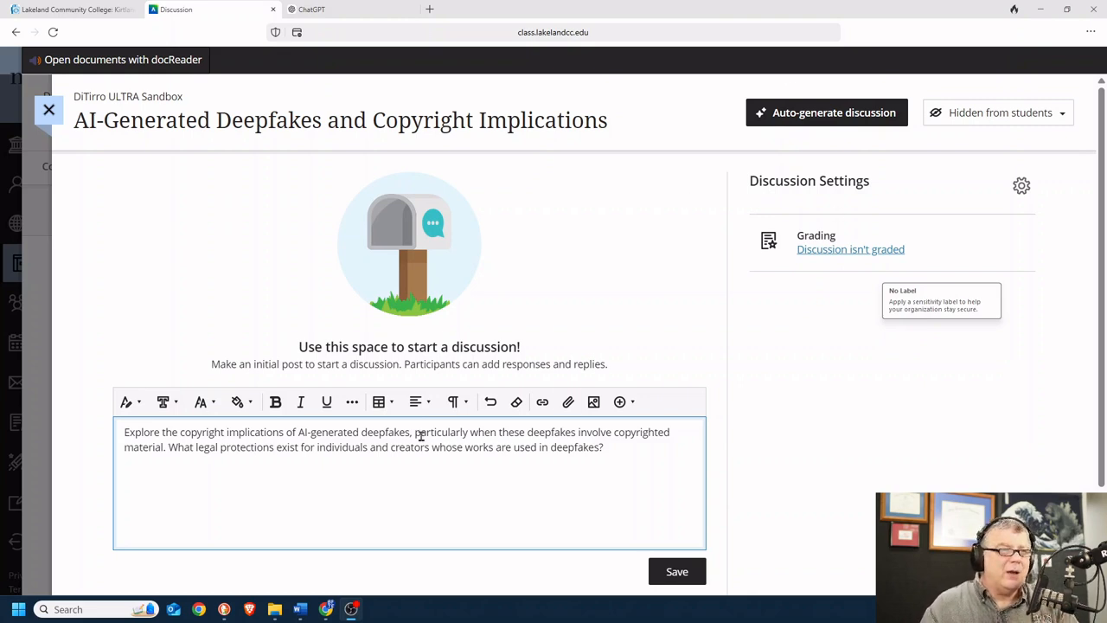
- Copy the post text and use it as the description for auto-generating the discussion
left_click_drag(366, 447, 123, 439)
key("ctrl+c")
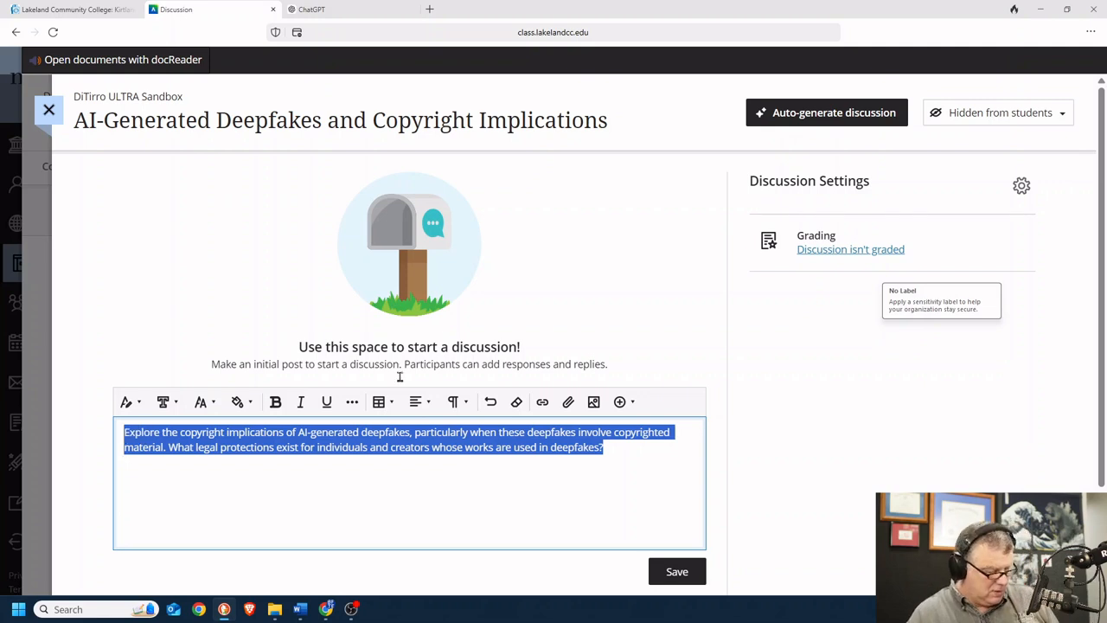
left_click(871, 117)
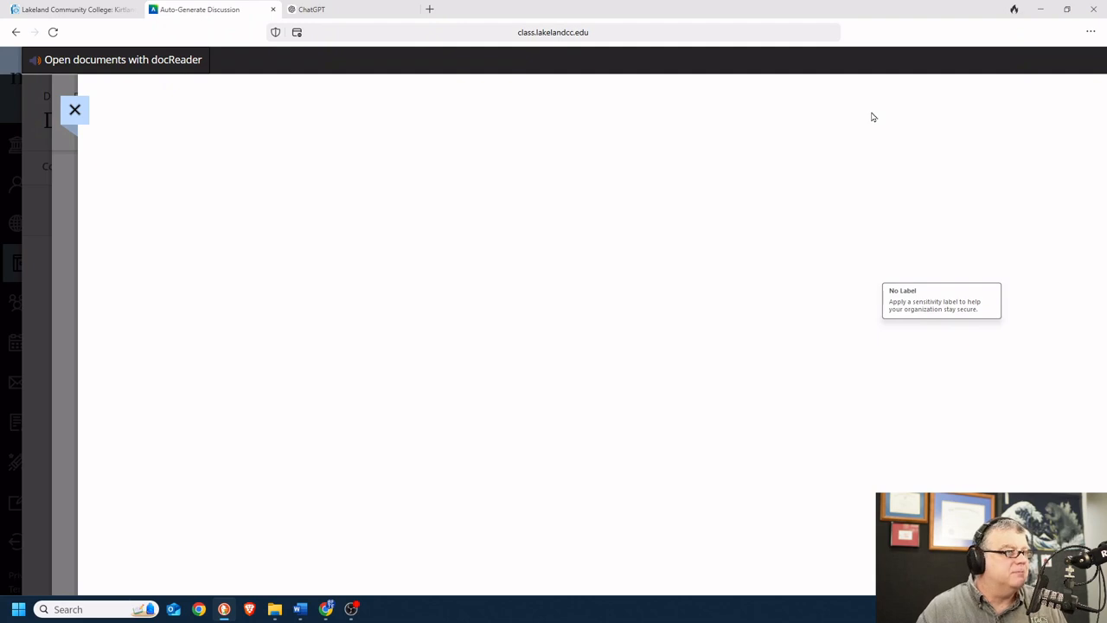
left_click(188, 250)
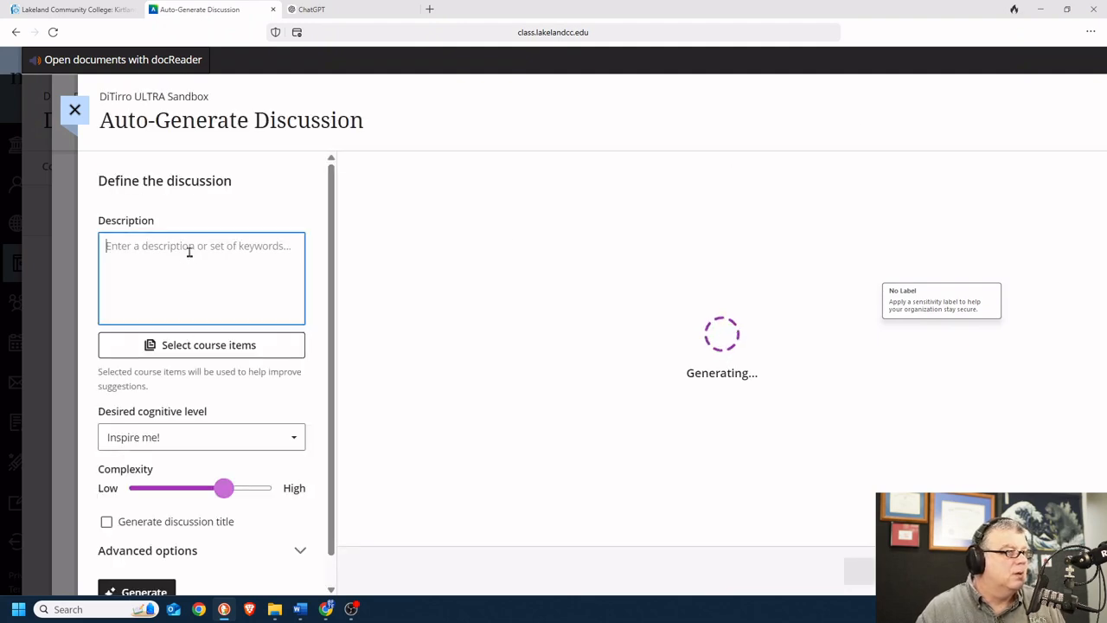
key("ctrl+v")
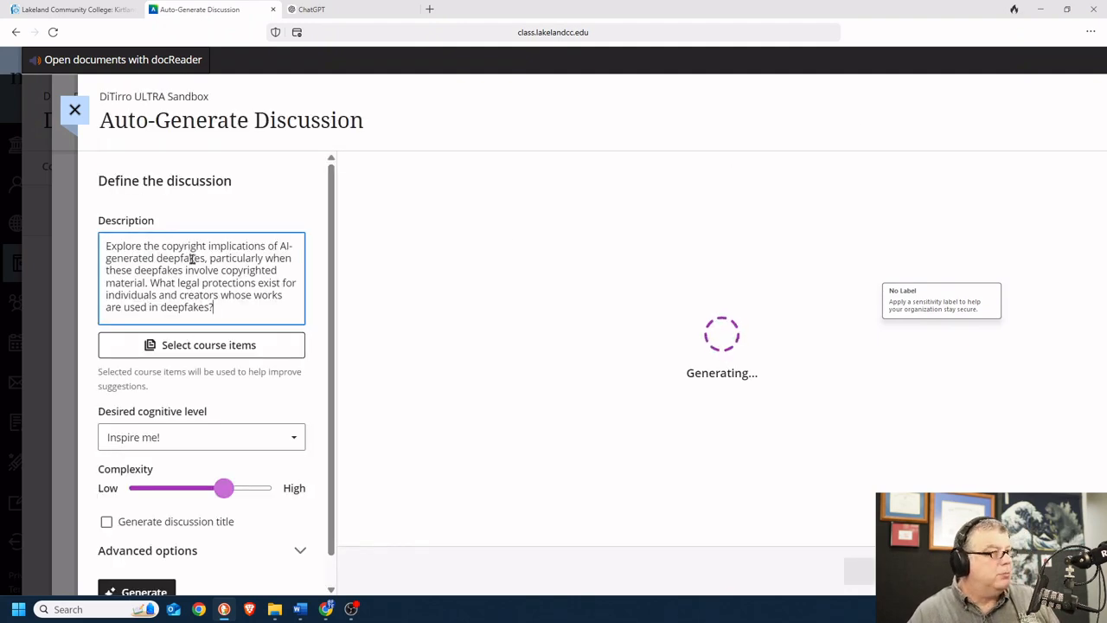
- Generate new discussion prompts with the desired cognitive level set to Apply and the complexity lowered toward Low
left_click(296, 438)
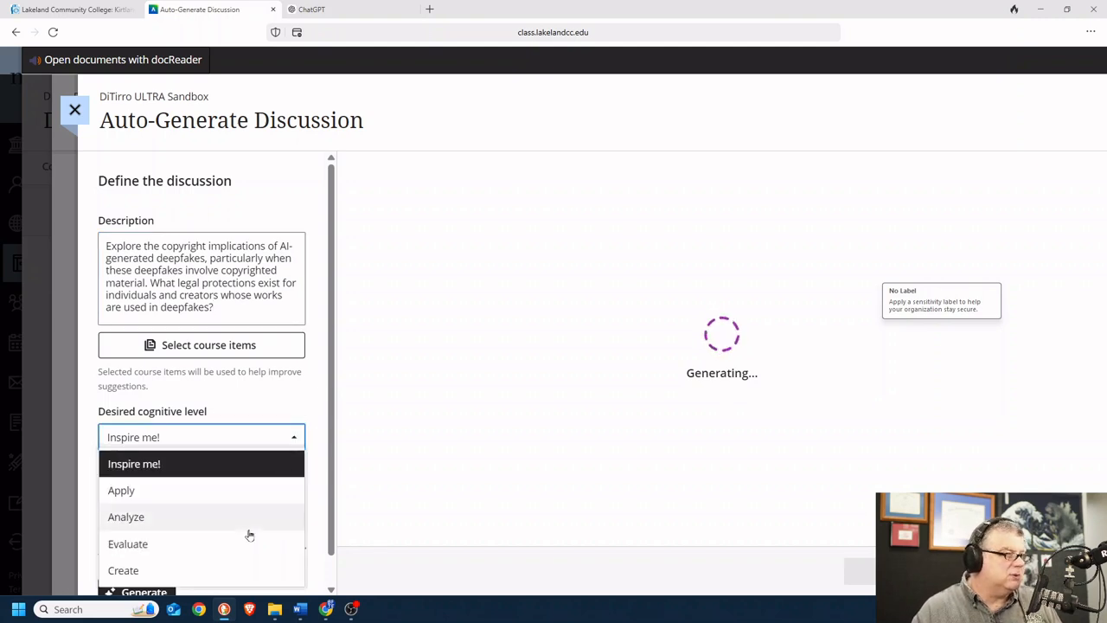
left_click(158, 493)
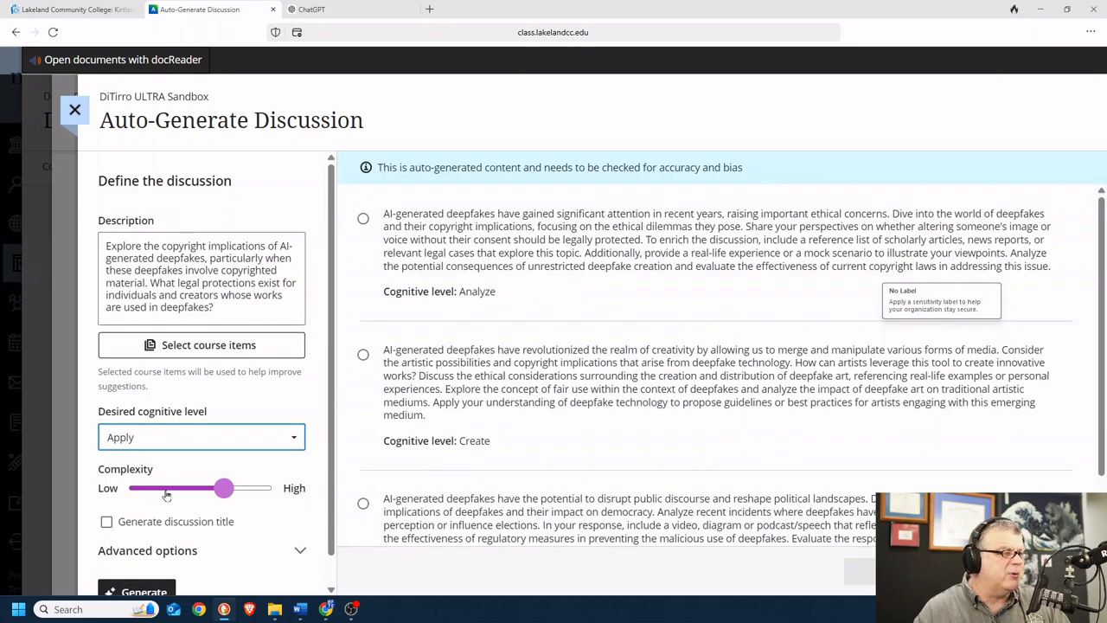
mouse_move(167, 493)
left_mouse_down()
mouse_move(122, 489)
mouse_move(160, 489)
left_mouse_up()
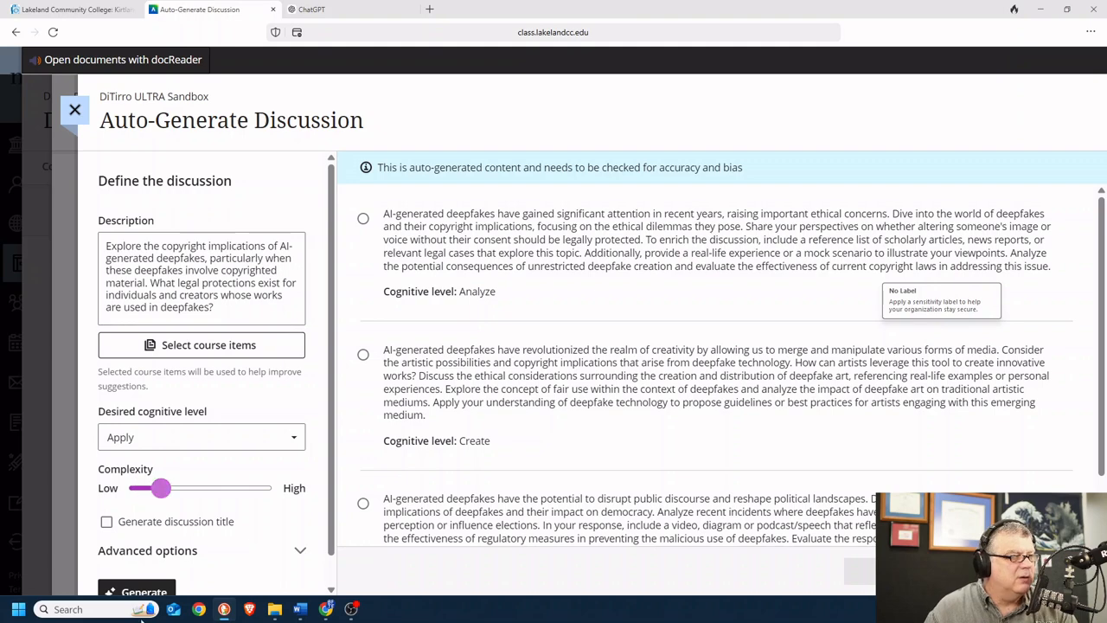
left_click(141, 593)
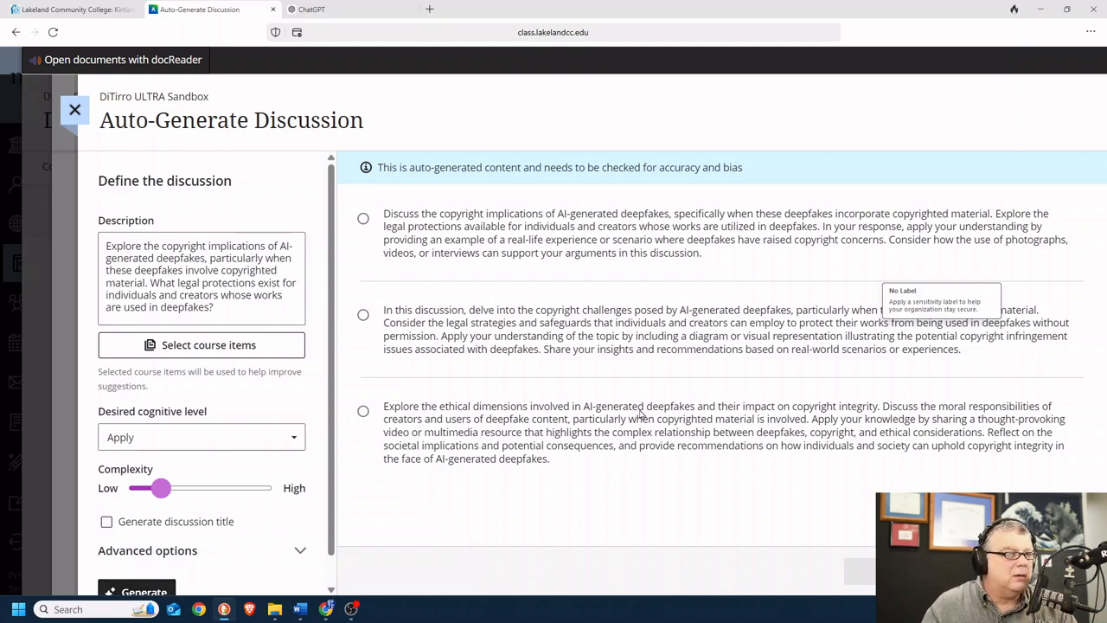
- Add the first generated prompt below the existing post text, separated by a blank line, and save the discussion post
left_click(364, 219)
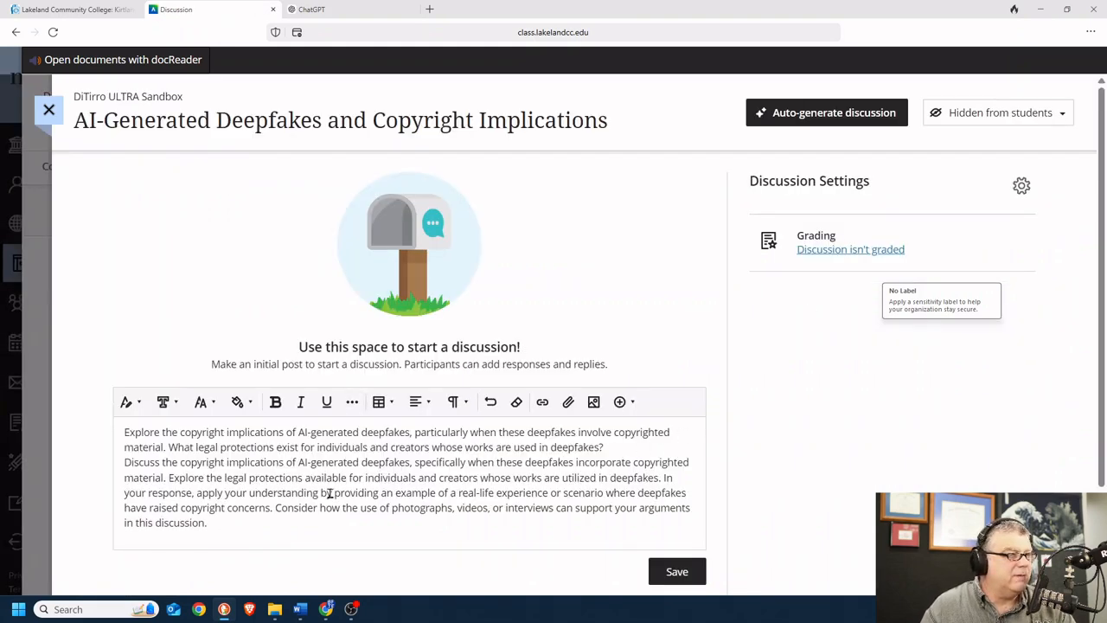
left_click(623, 447)
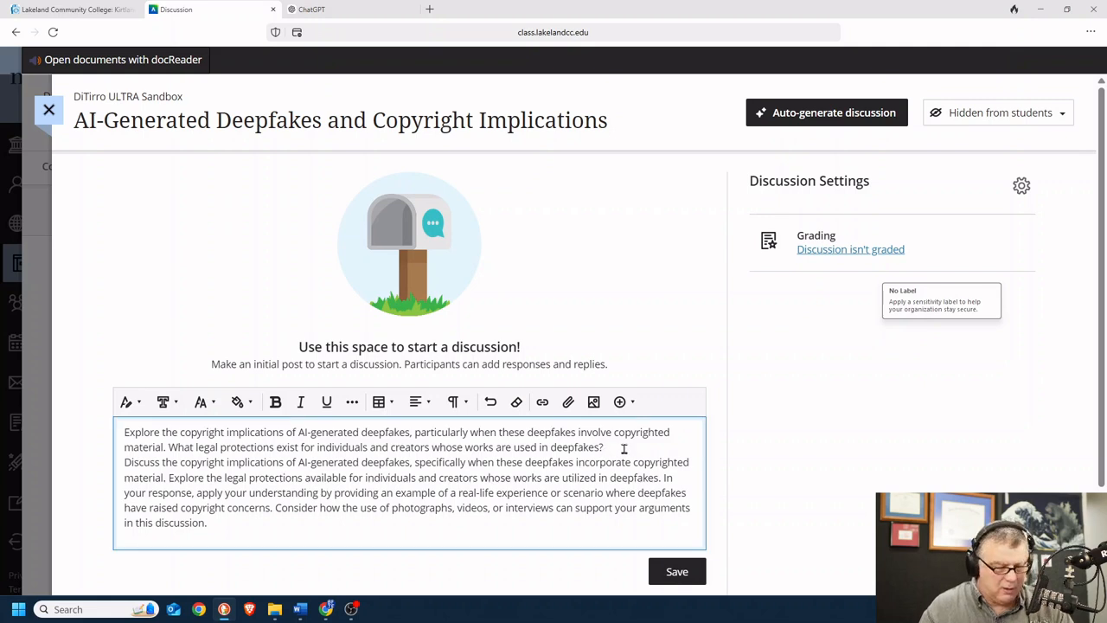
key("Return")
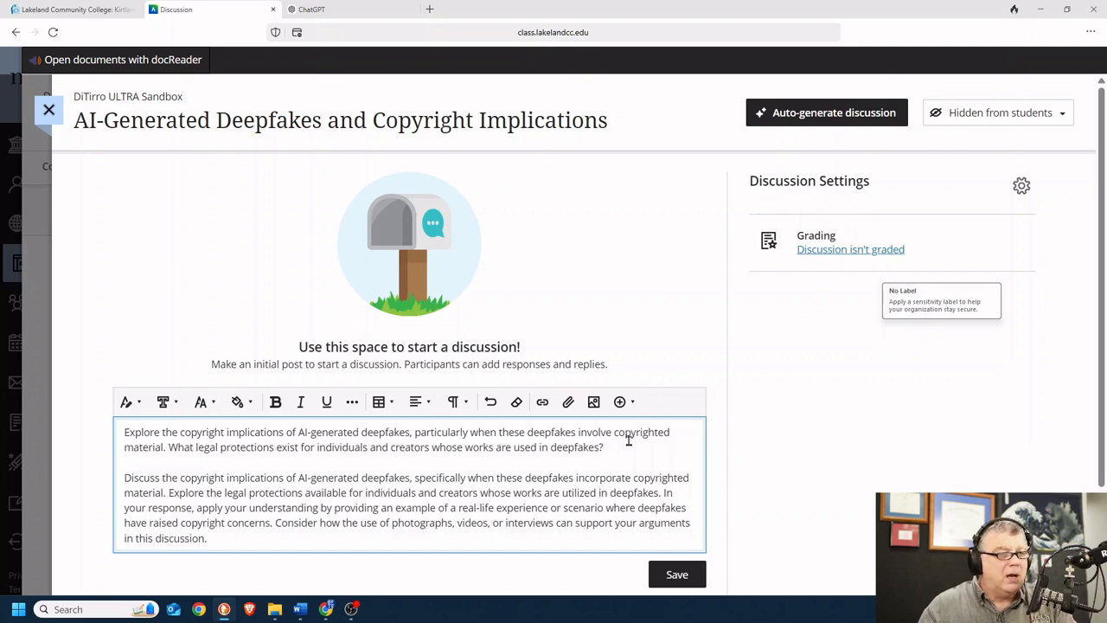
left_click(676, 574)
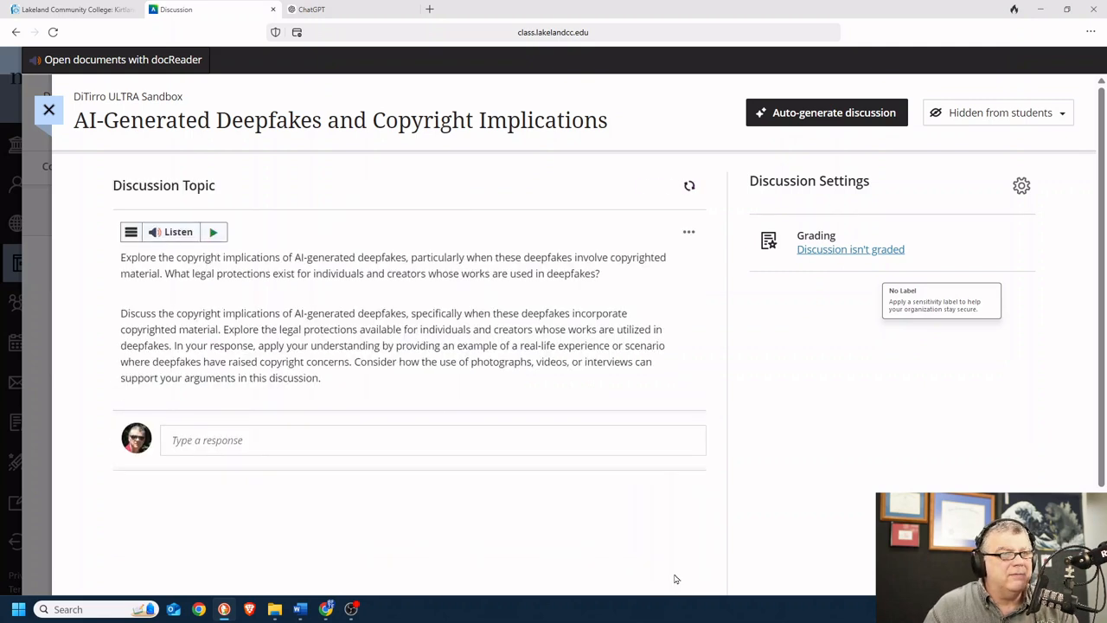